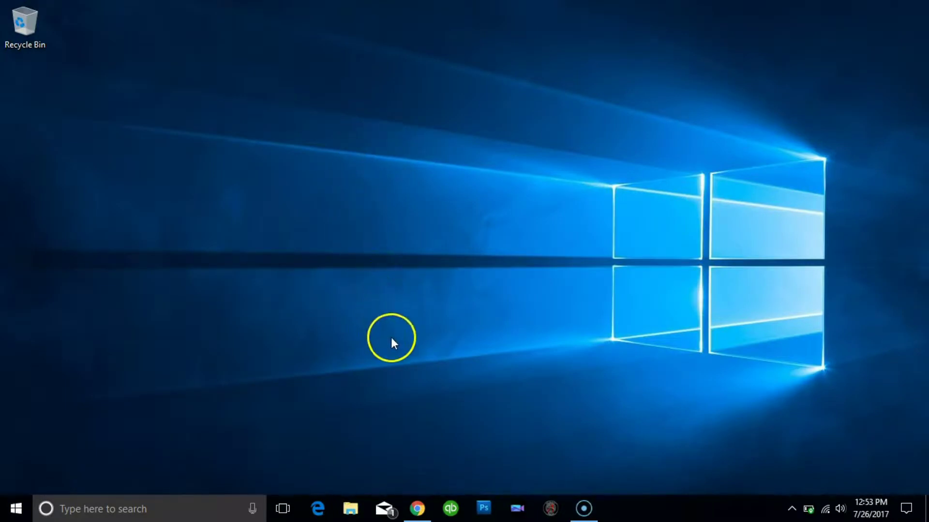
Go to cncbasis in Chrome and open the Easy Mode Mach3 Software product from the Software listing.
left_click(419, 509)
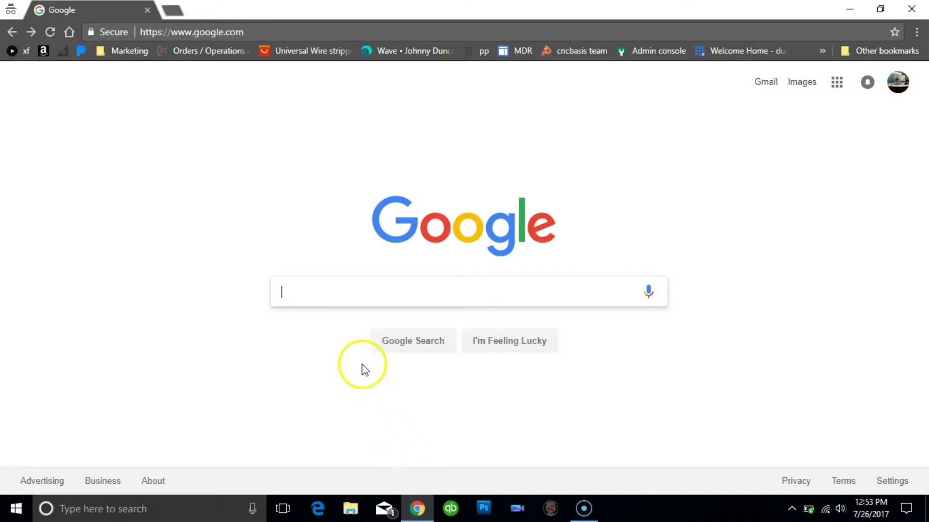
left_click(325, 30)
type("cncbasis.com/software/")
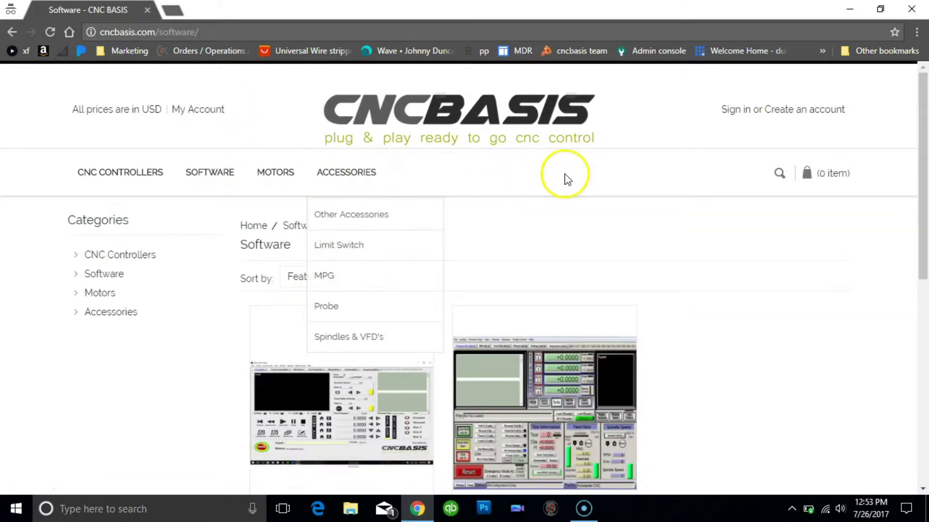
left_click_drag(921, 166, 918, 245)
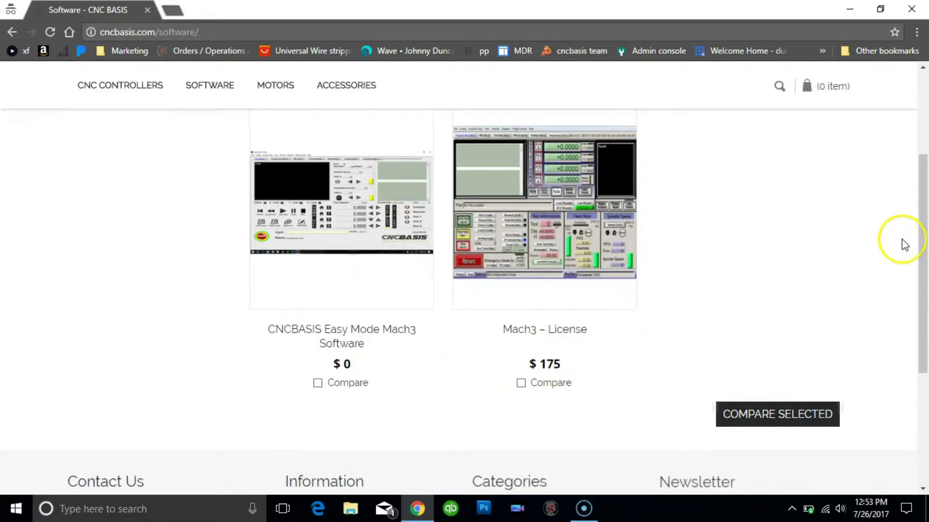
left_click(371, 177)
Add the $0 Easy Mode Mach3 Software to the cart and proceed to checkout.
mouse_move(371, 175)
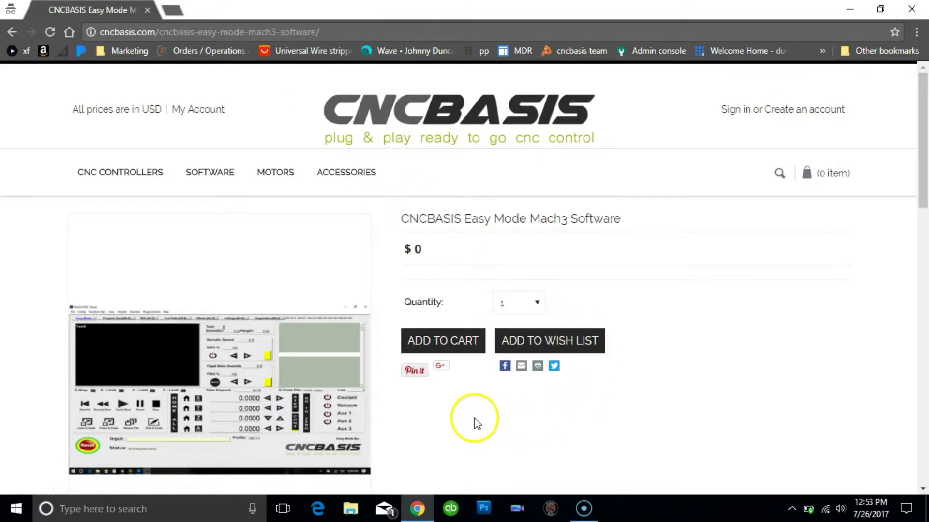
left_click(467, 348)
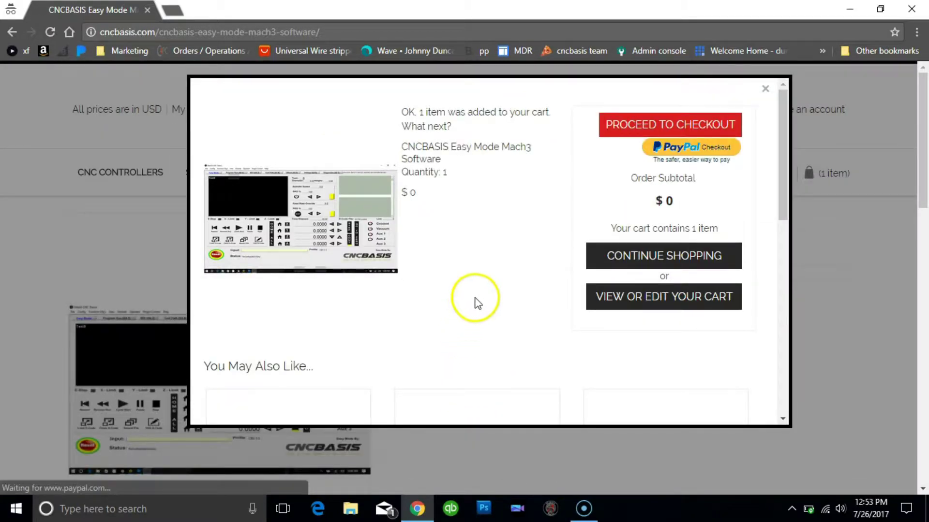
left_click(611, 130)
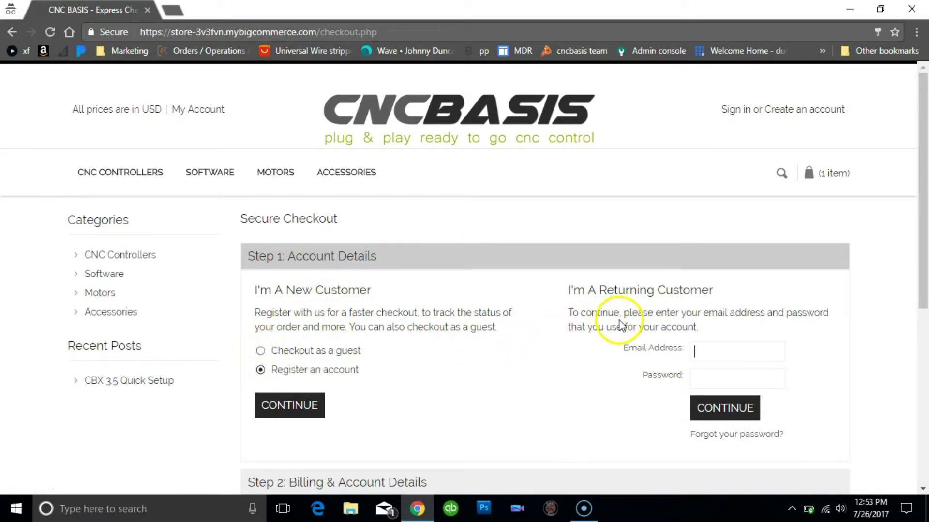
Continue as a guest and bring the empty billing details form into view.
left_click(266, 351)
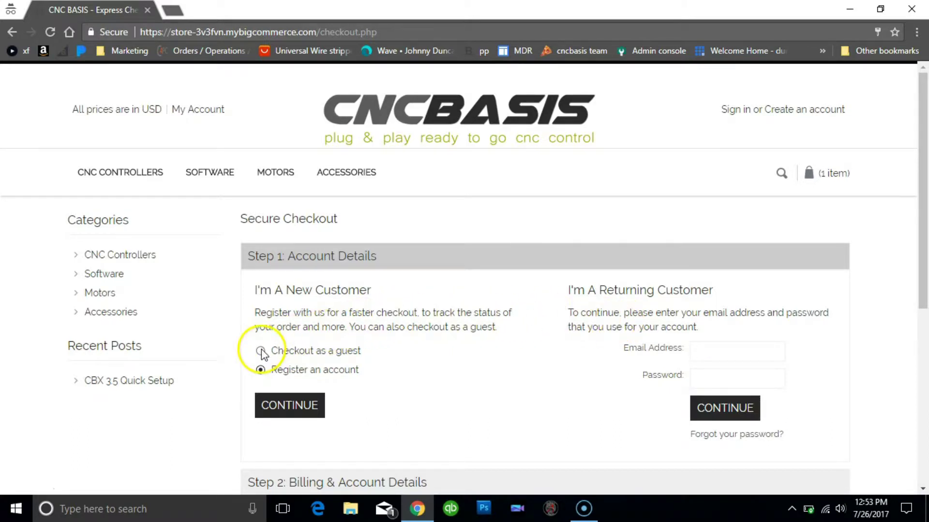
left_click(282, 407)
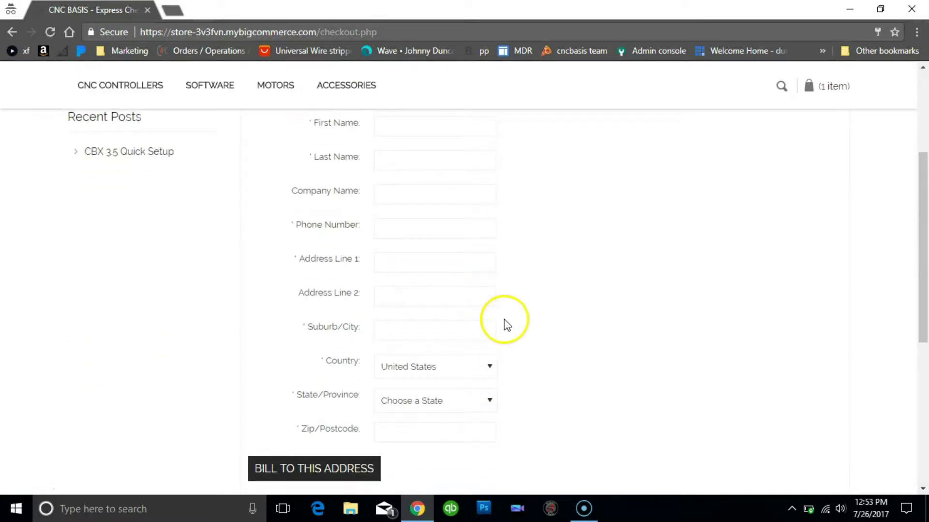
scroll(923, 207, "up", 1)
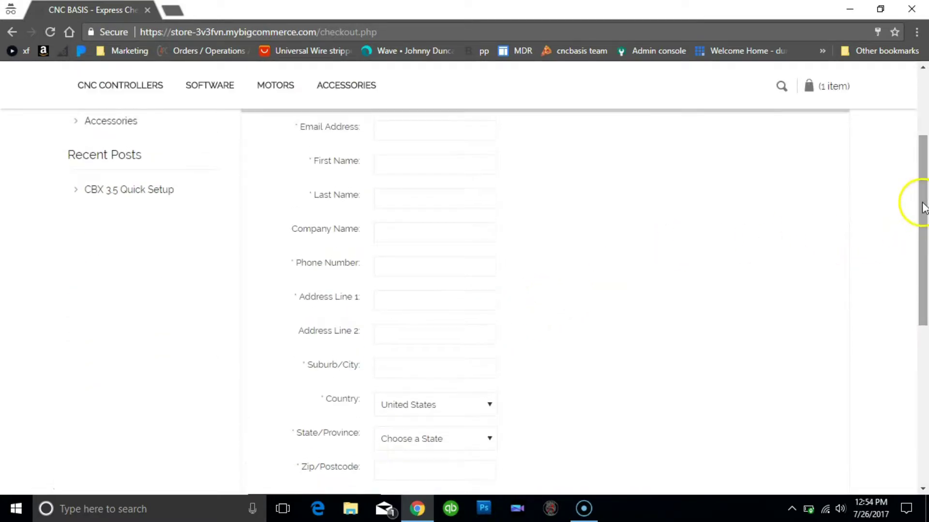
Fill in the billing email from autofill, the first name, last name and phone number.
left_click(444, 132)
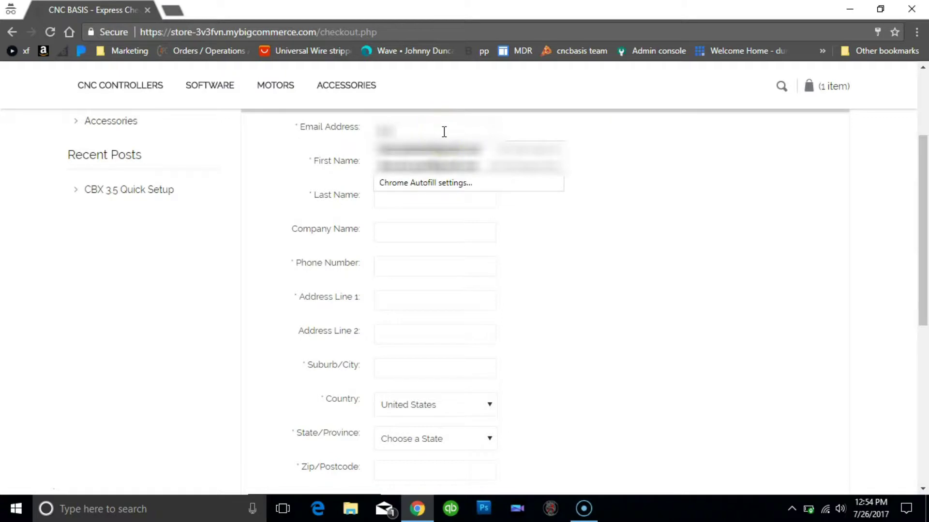
type("com")
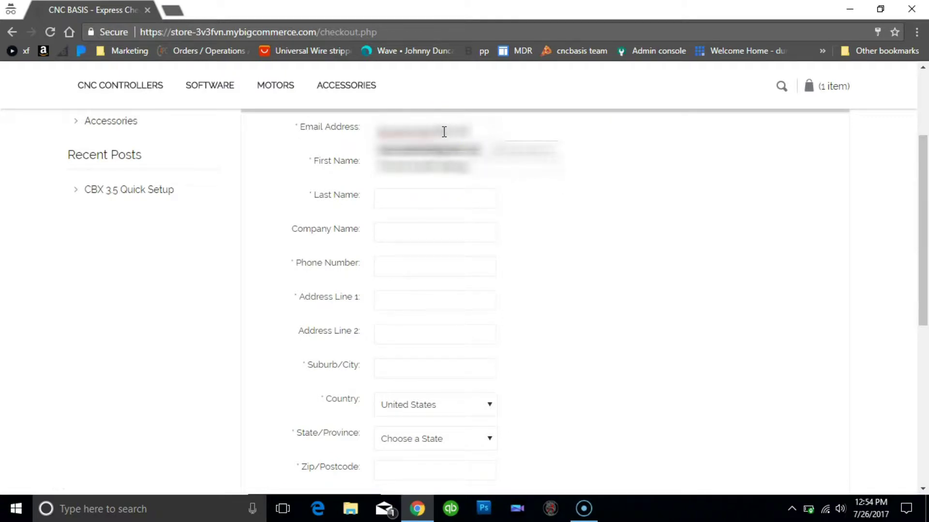
key("Tab")
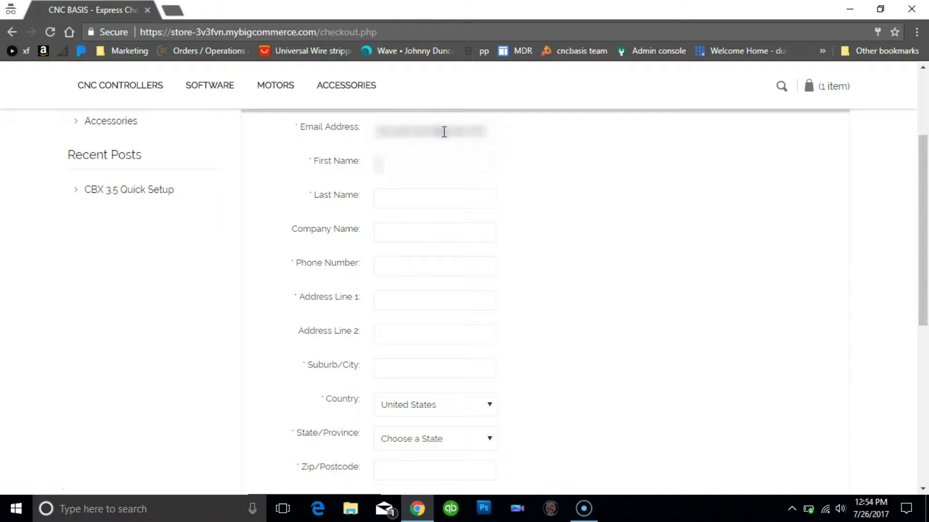
type("John")
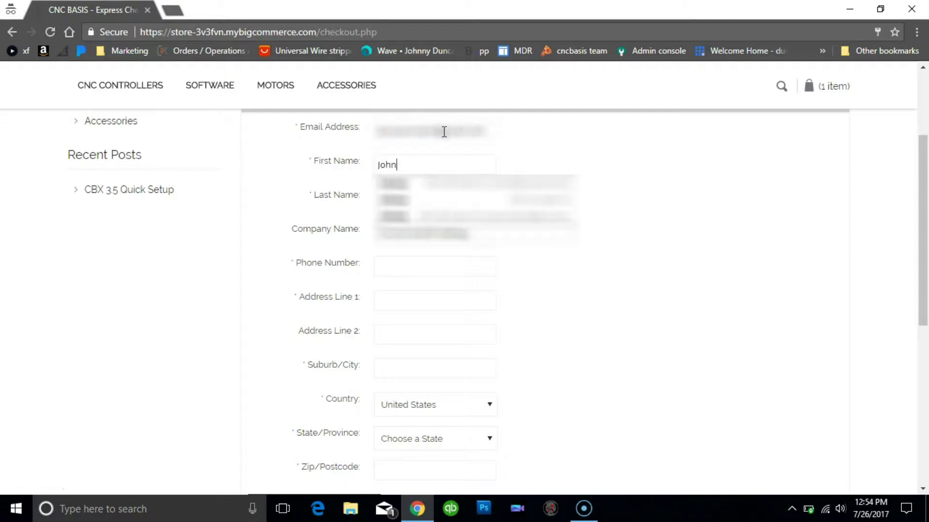
key("Tab")
type("Doe")
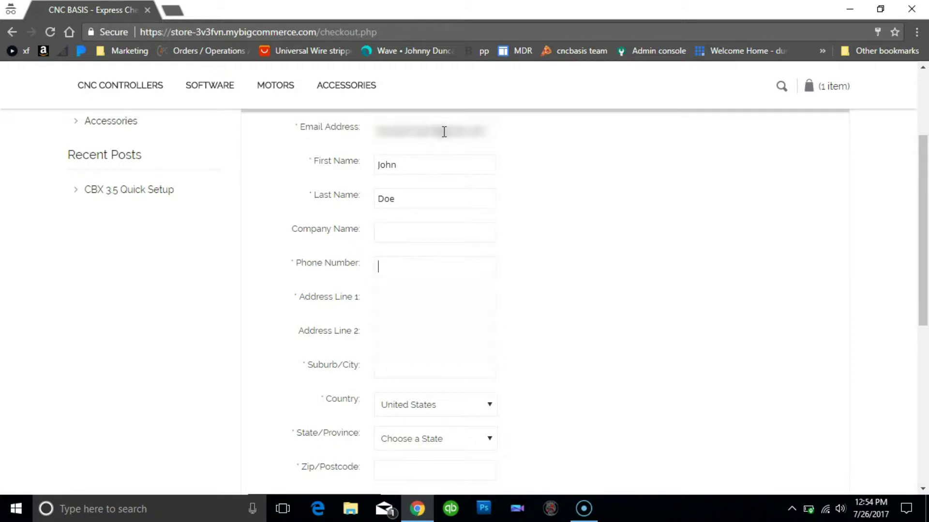
type("5555555555")
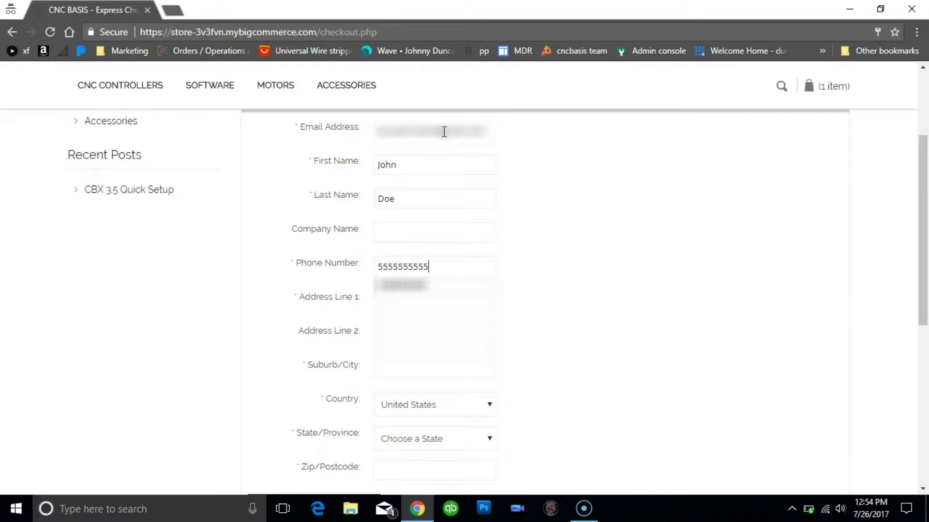
key("Tab")
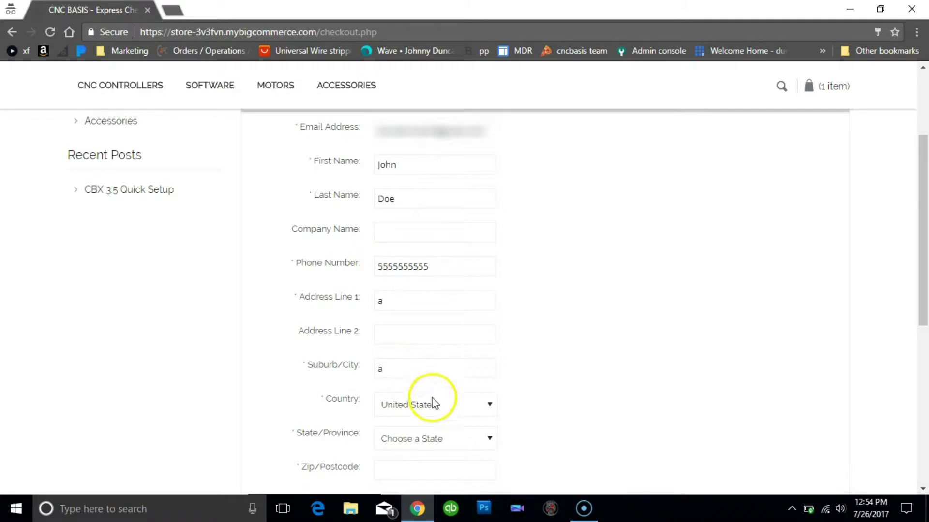
Select Georgia as the state, enter the zip code, and submit the billing address.
left_click(488, 438)
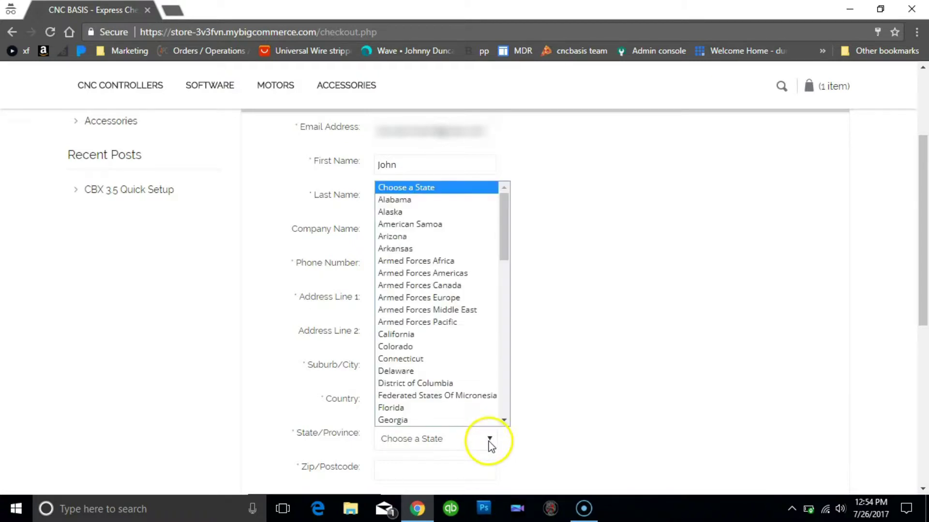
left_click(450, 420)
left_click(438, 462)
type("33333")
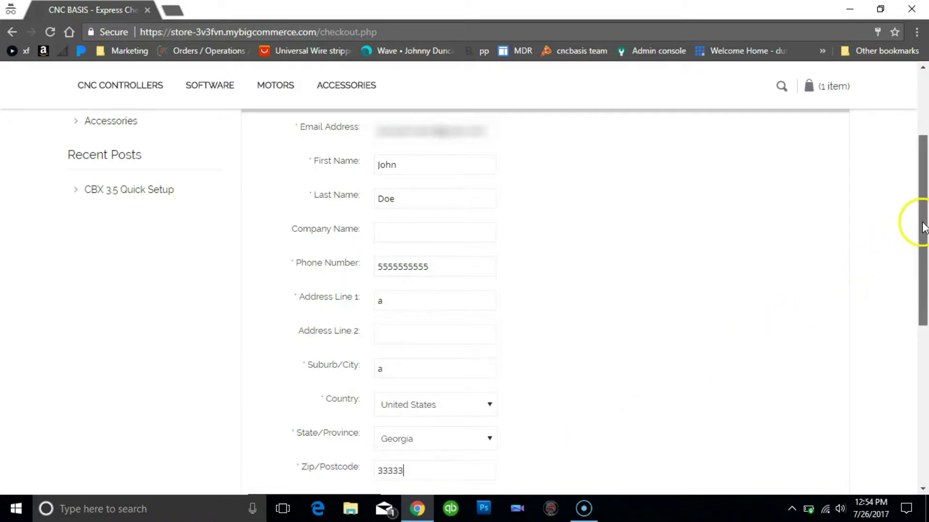
left_click_drag(926, 226, 924, 265)
left_click(360, 432)
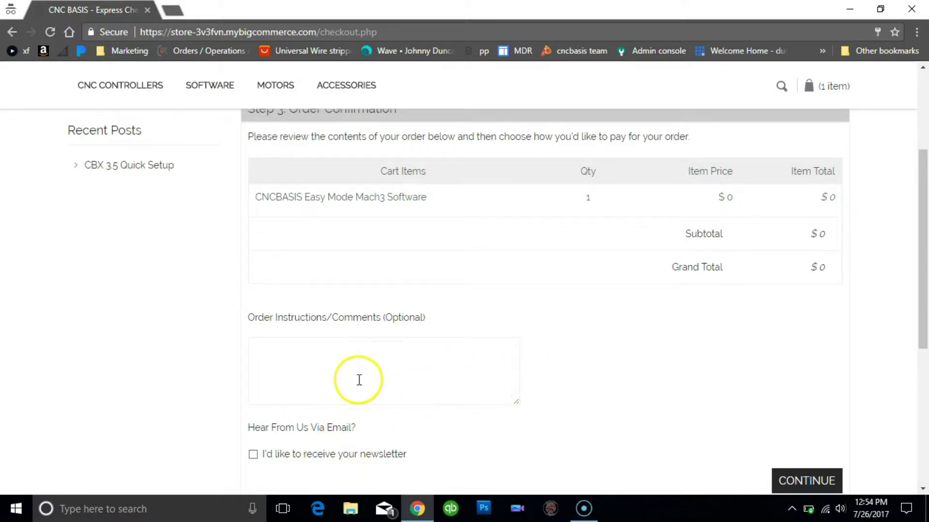
Review the $0 order confirmation and place the free order.
left_click_drag(912, 238, 912, 266)
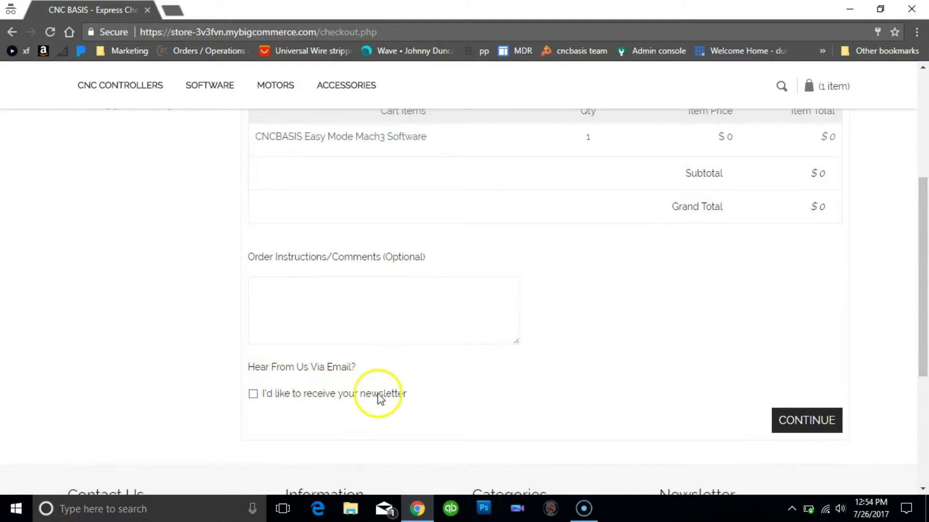
left_click(816, 426)
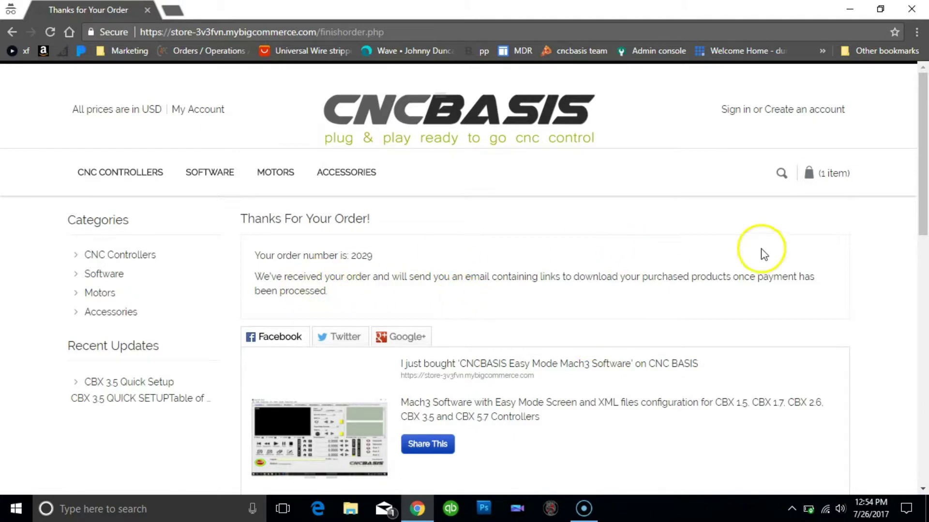
left_click_drag(922, 192, 921, 219)
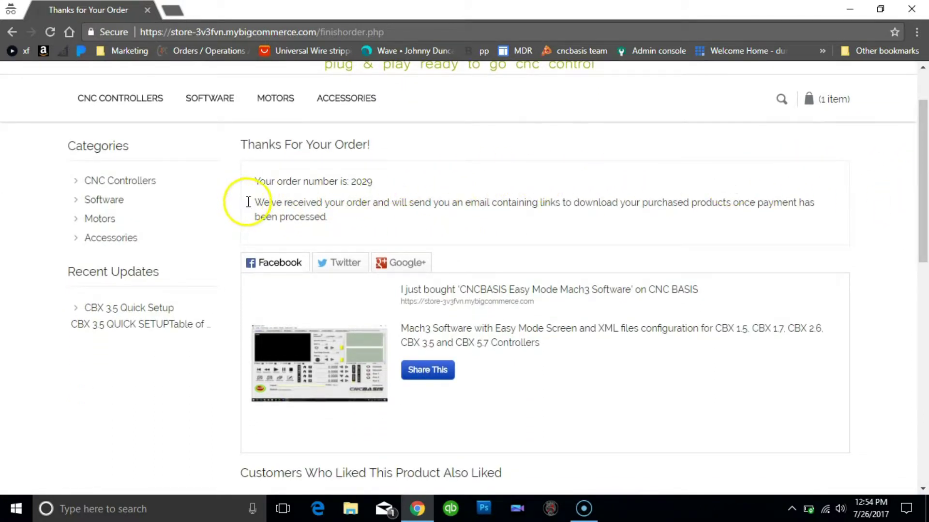
left_click_drag(248, 203, 822, 210)
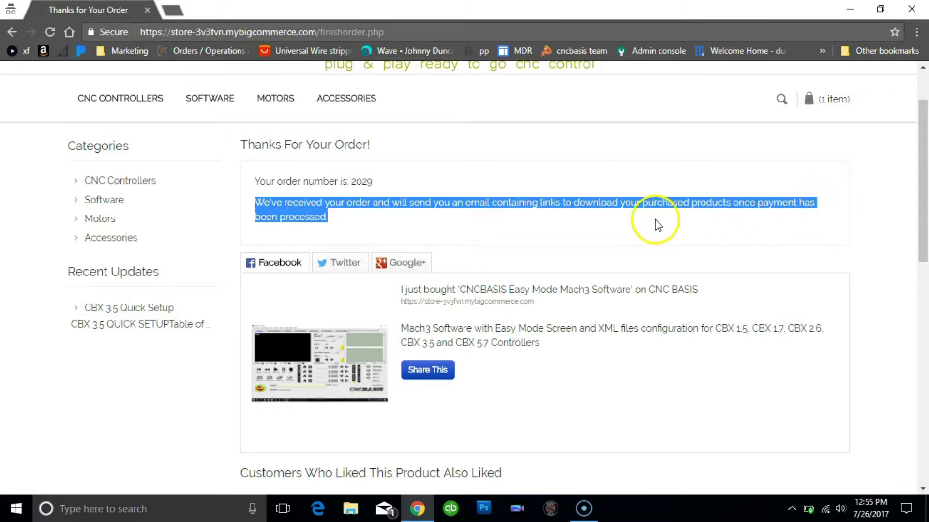
left_click(411, 224)
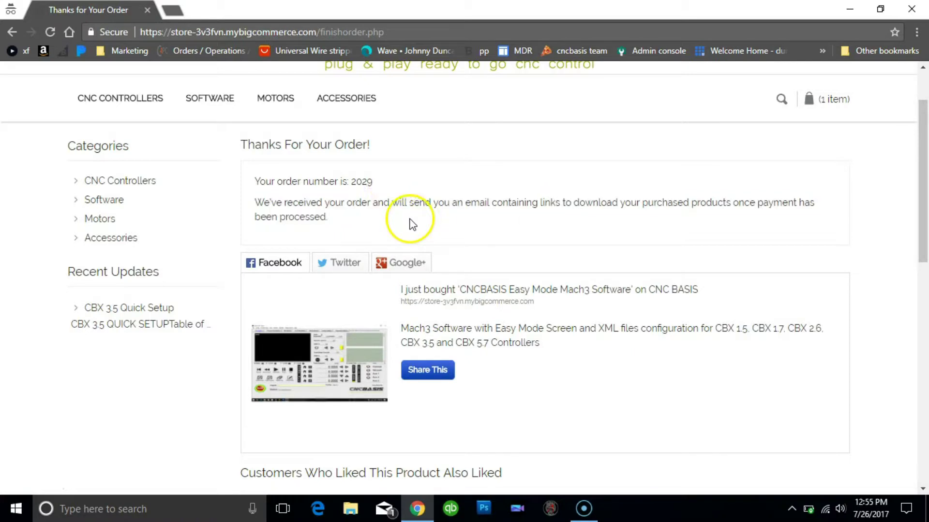
left_click(363, 32)
Open the CNC BASIS order confirmation email in Gmail and scroll to its Download Files link.
type("gmail")
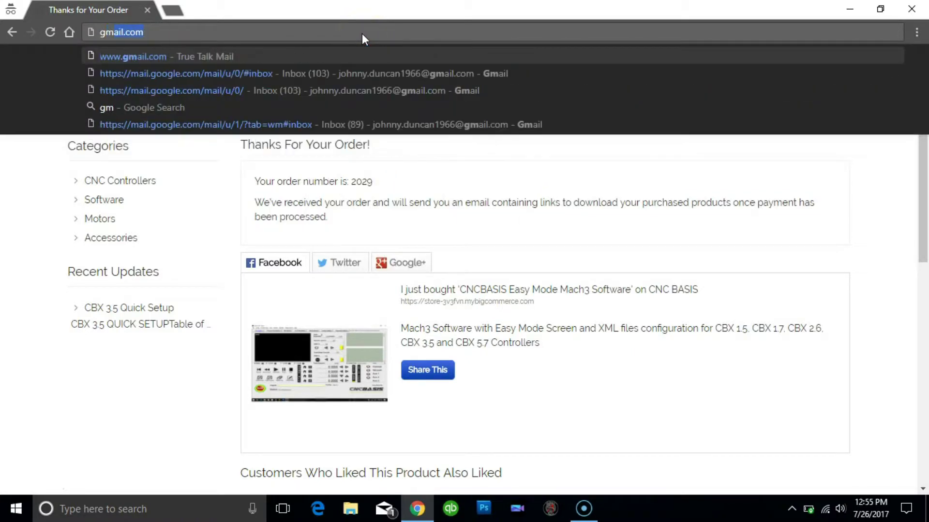
type(".com/mail/u/0/#inbox")
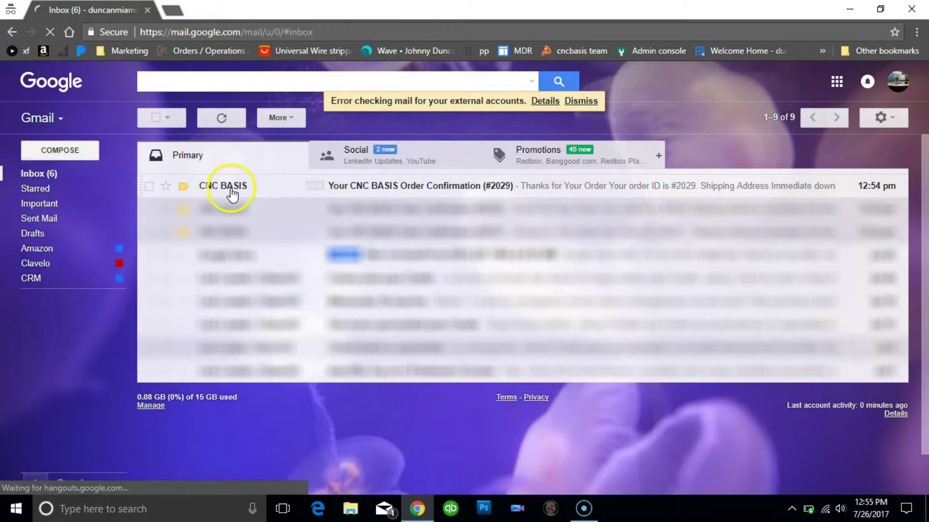
mouse_move(231, 192)
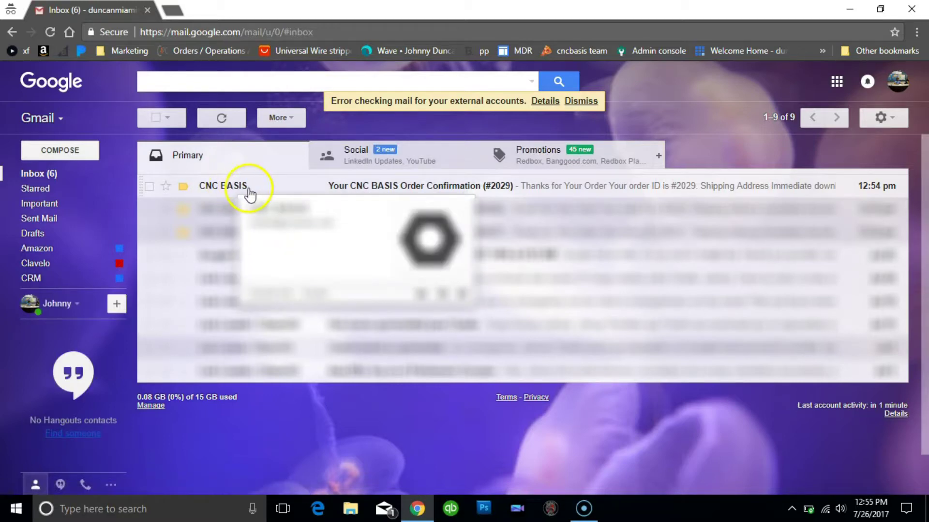
left_click(266, 195)
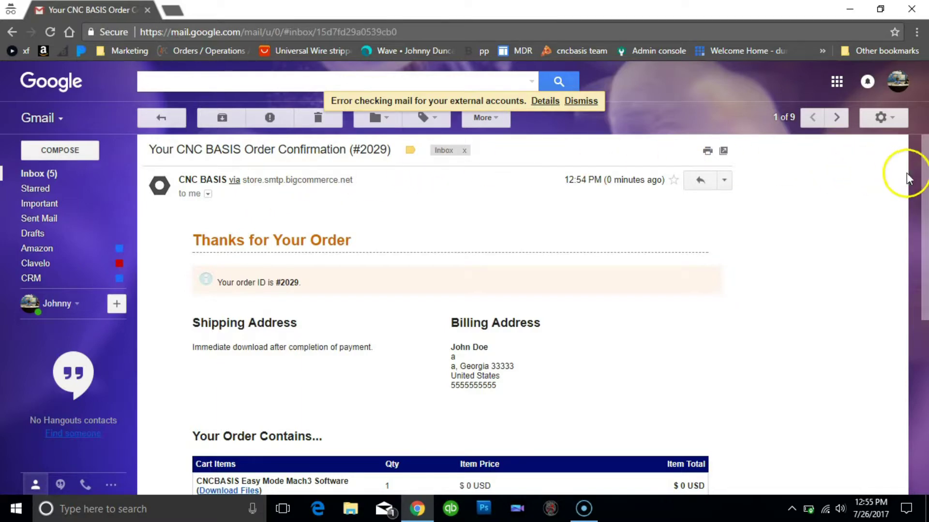
scroll(925, 189, "down", 2)
left_click_drag(926, 193, 924, 248)
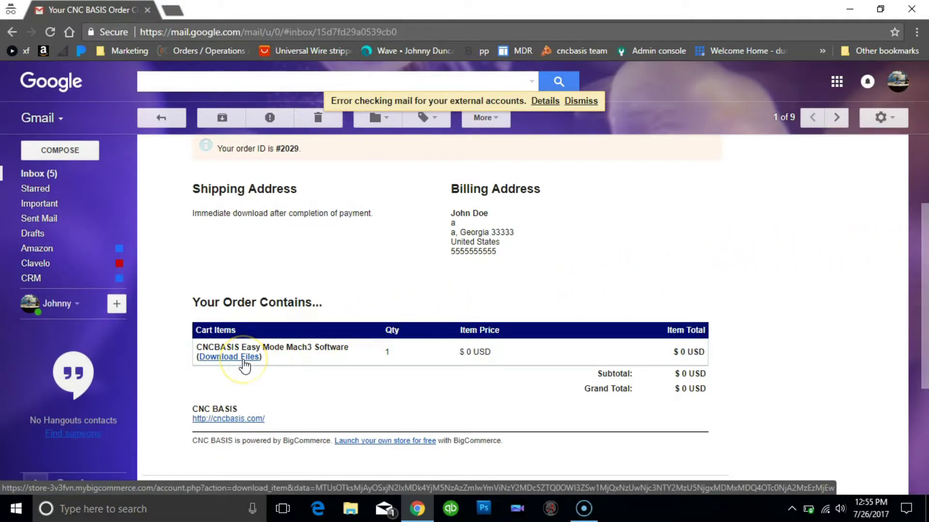
Download the CNCBASIS_EASY_MODE installer exe and show it in the Downloads folder.
left_click(244, 358)
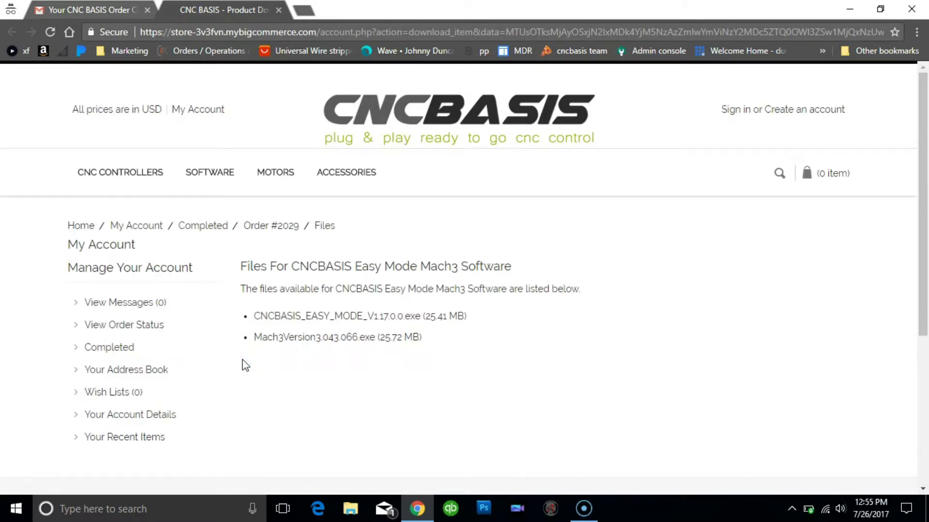
left_click(358, 320)
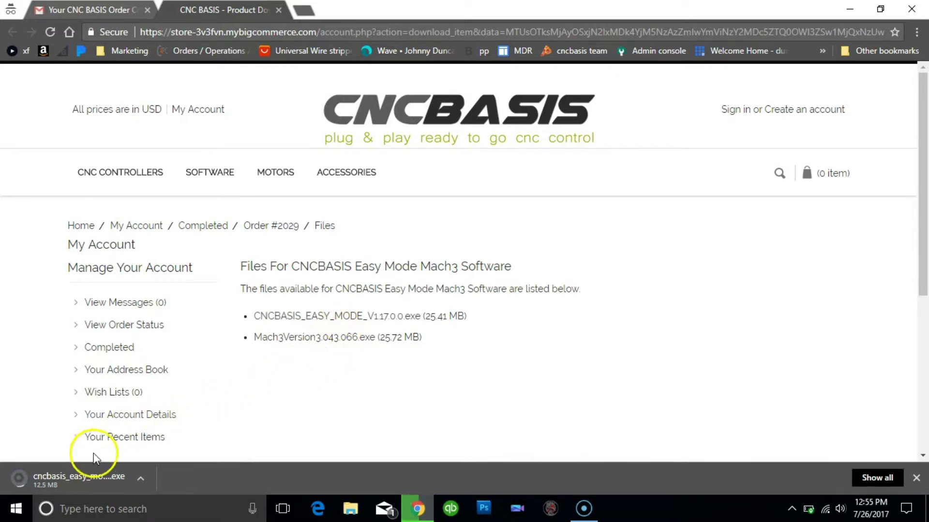
left_click(141, 480)
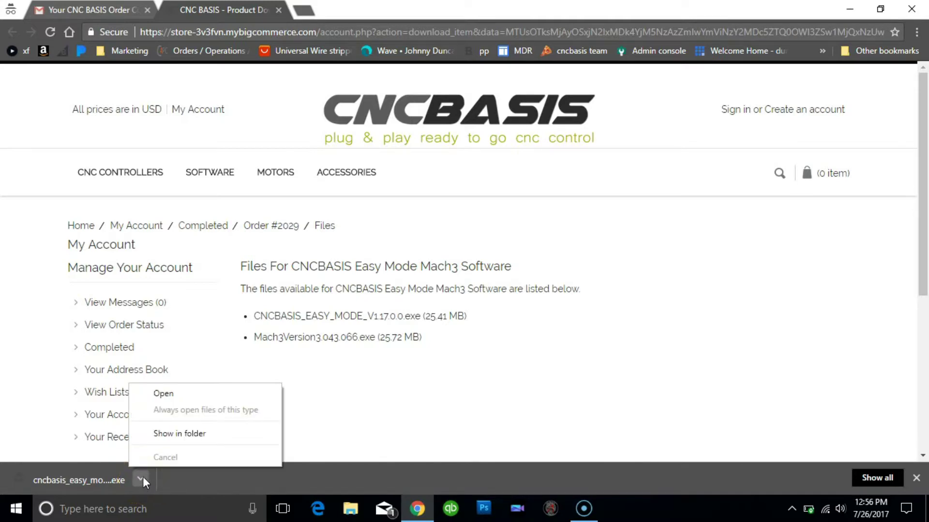
left_click(180, 434)
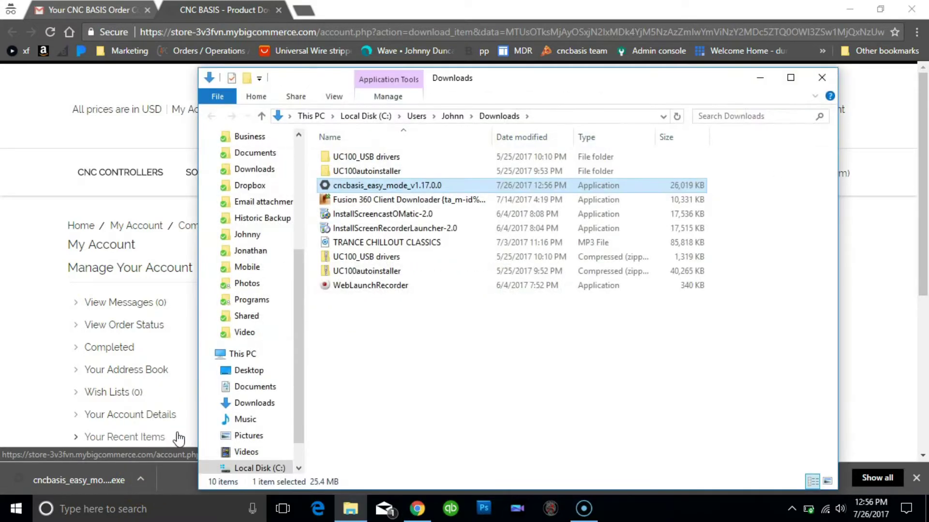
Move the cncbasis_easy_mode_v1.17.0.0 installer onto the desktop and close the Downloads folder.
left_click(847, 8)
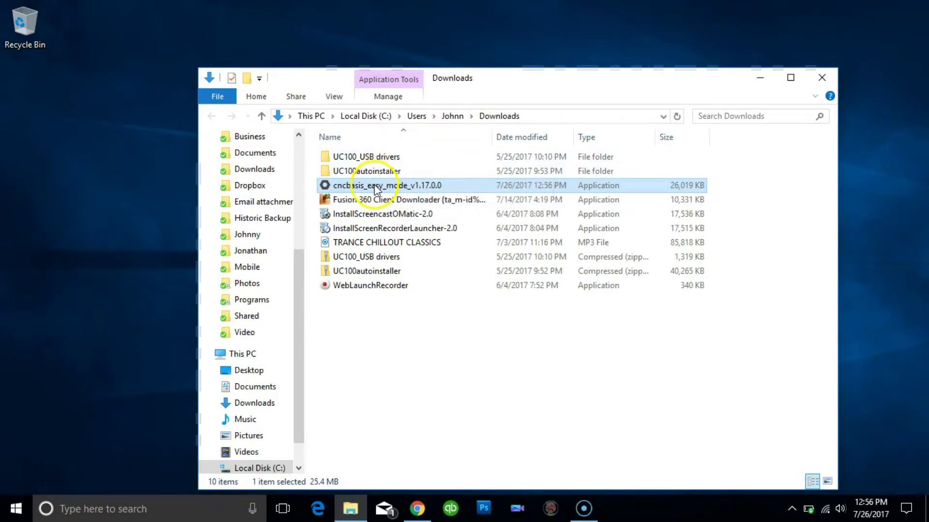
left_click_drag(376, 188, 11, 95)
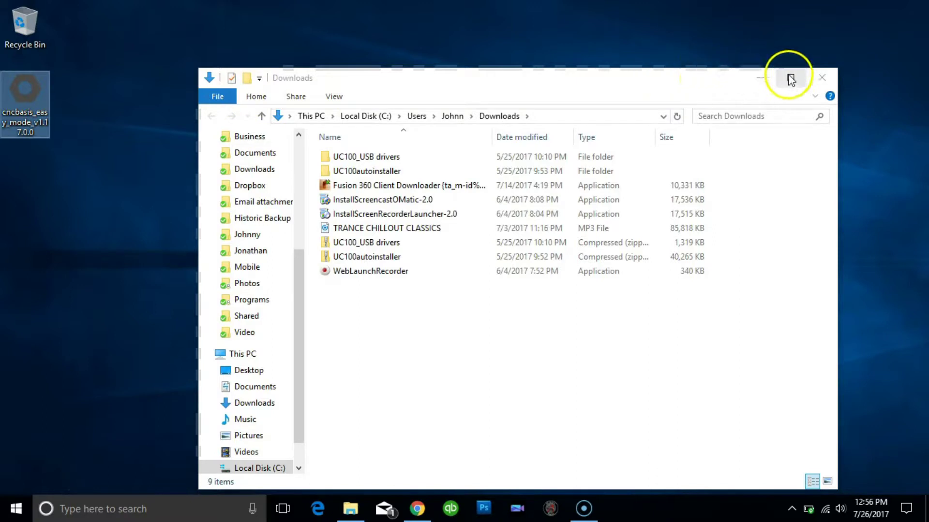
left_click(817, 76)
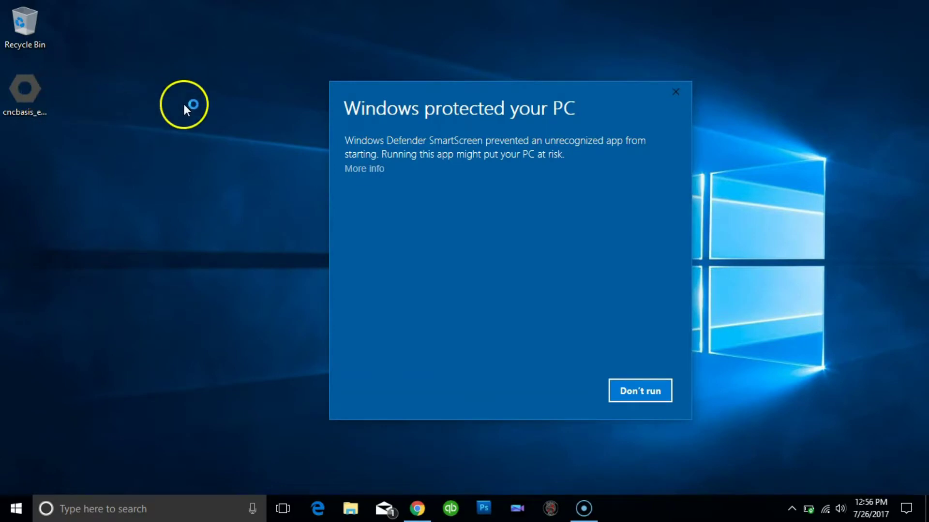
Launch the CNCBASIS Easy Mode installer, allowing it past the SmartScreen warning with Run anyway.
left_click(369, 170)
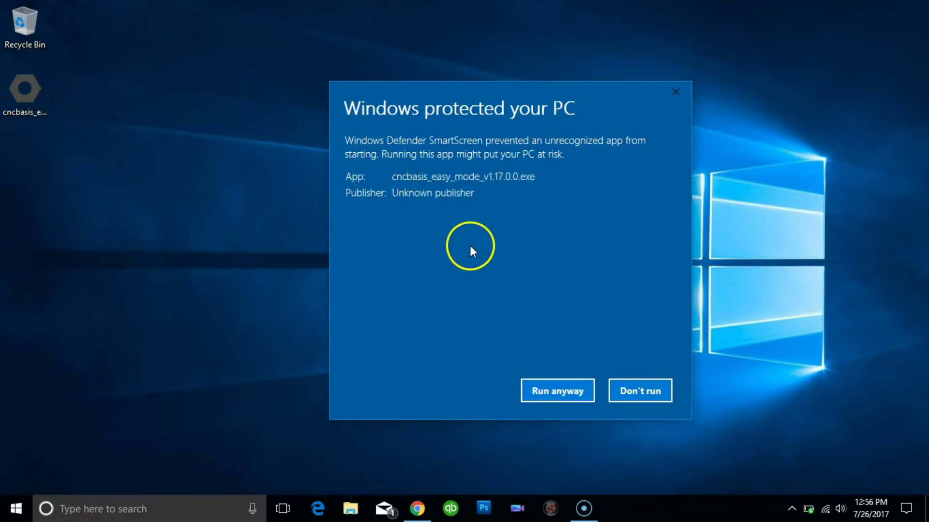
left_click(560, 392)
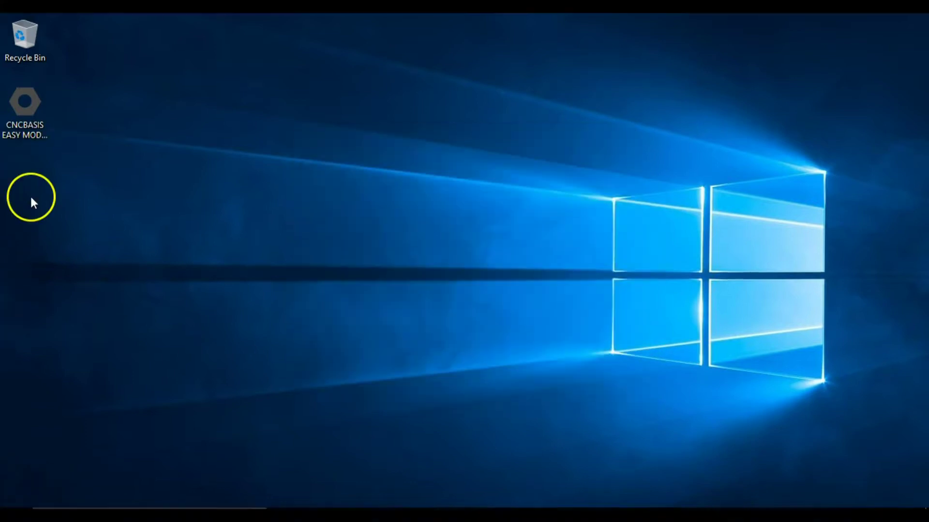
left_click(24, 135)
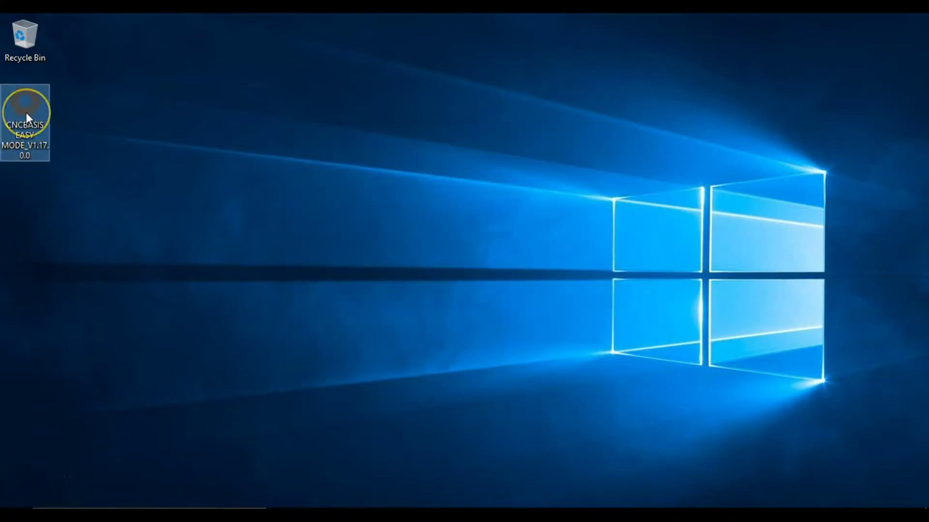
double_click(40, 124)
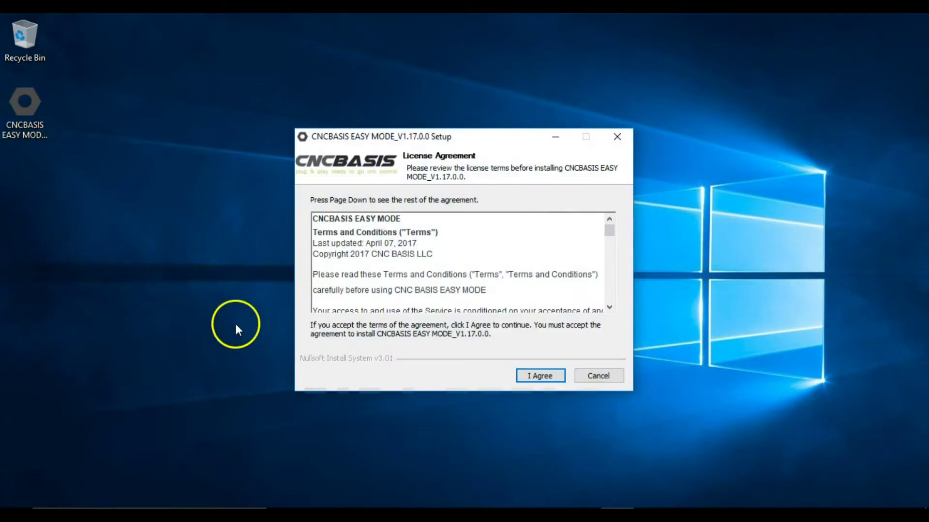
Accept the license, select Mach3 and only the CBX 1.5 profile, and install into C:\Mach3.
left_click(541, 377)
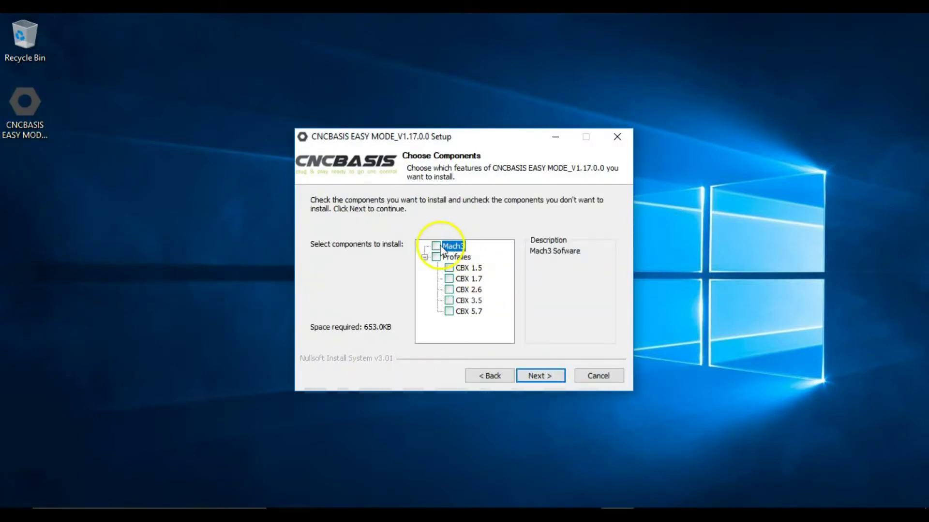
left_click(452, 267)
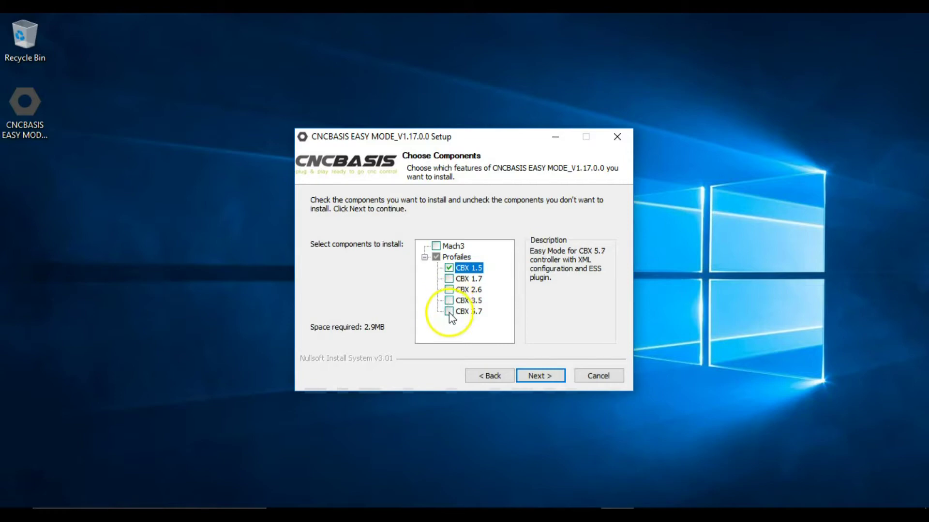
left_click(435, 245)
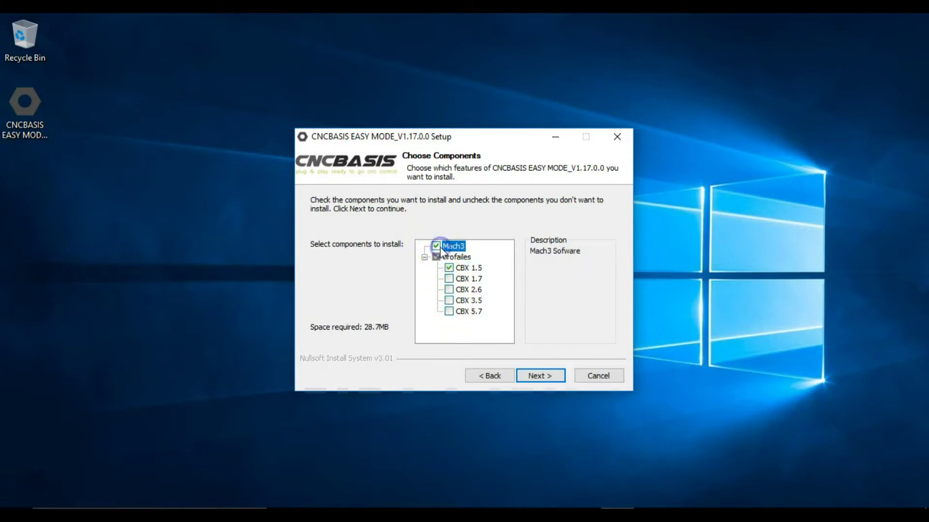
left_click(436, 257)
left_click(436, 257)
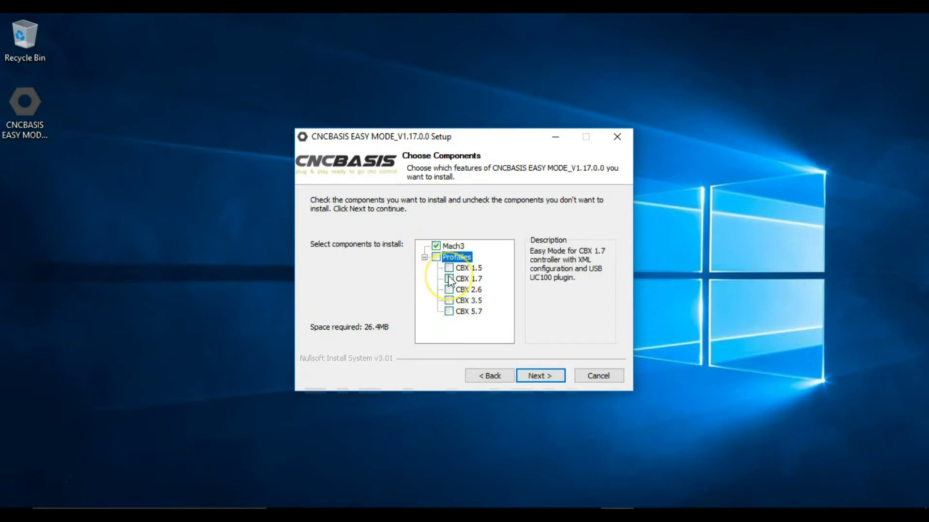
left_click(449, 267)
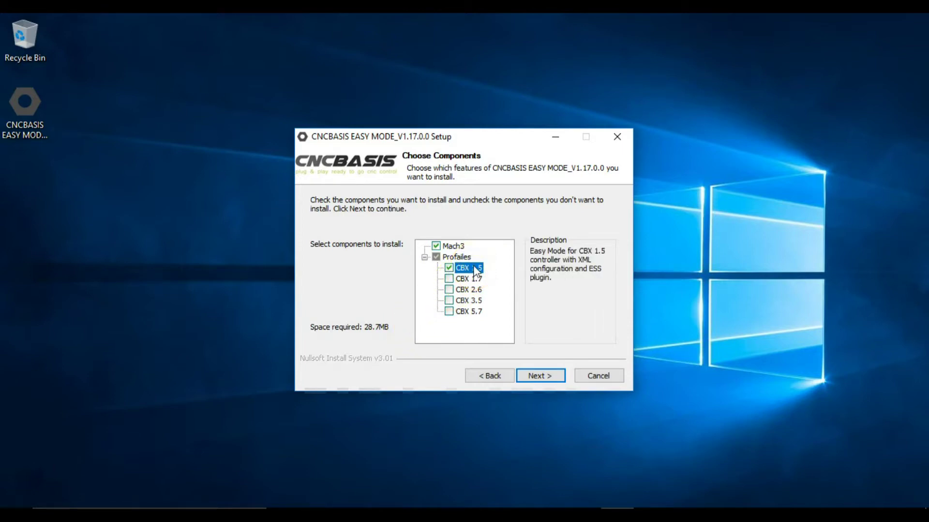
left_click(544, 377)
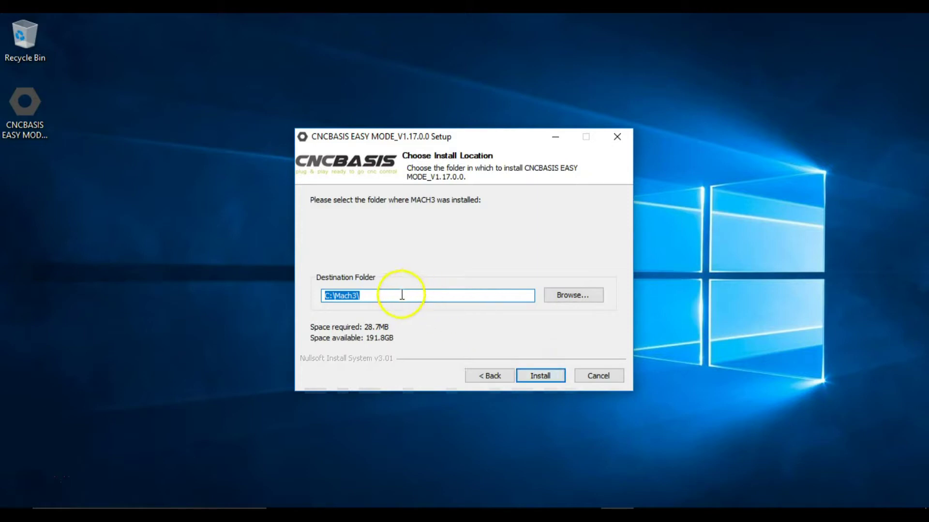
left_click(537, 376)
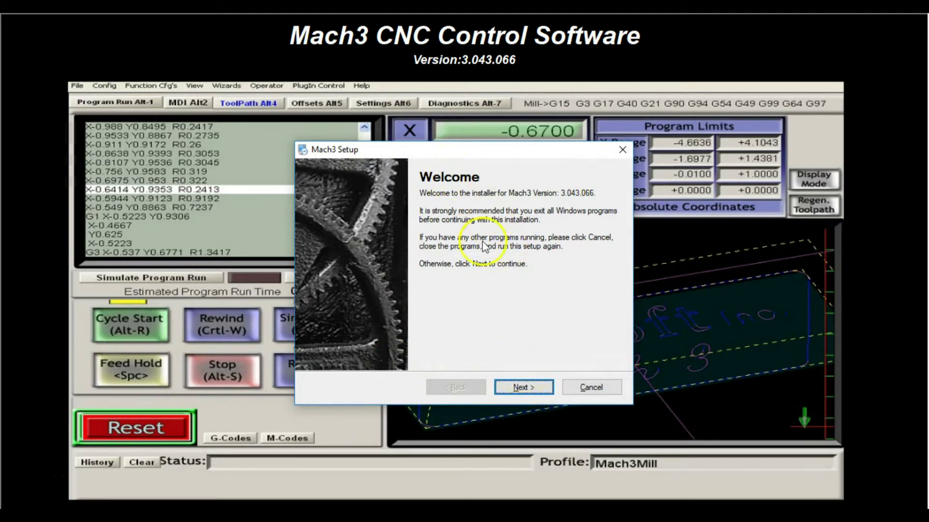
Accept the Mach3 license, keep C:\Mach3, drop the Parallel Port Driver, and run the install.
left_click(520, 388)
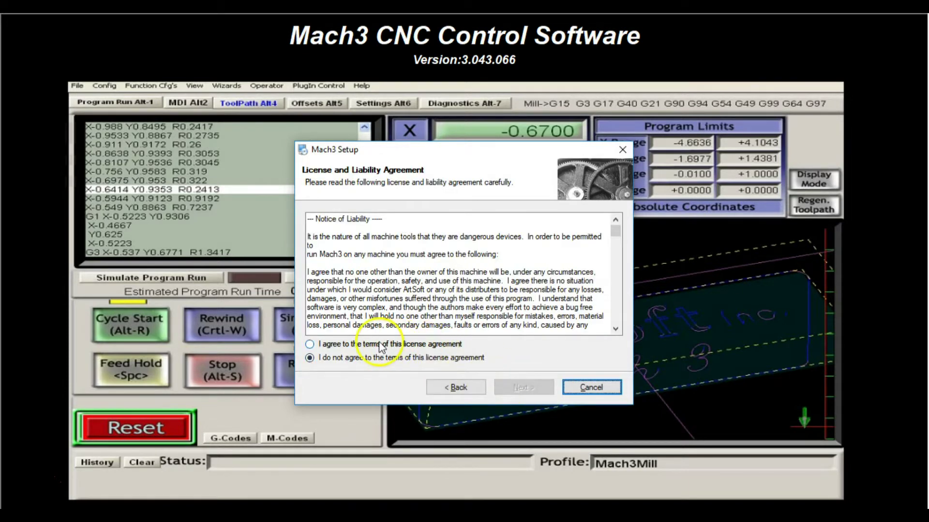
left_click(377, 344)
left_click(529, 389)
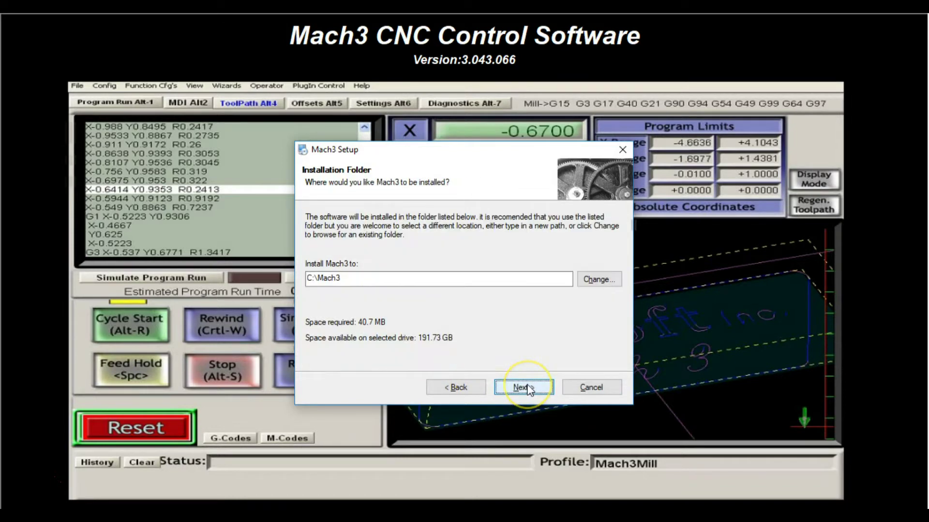
left_click(526, 387)
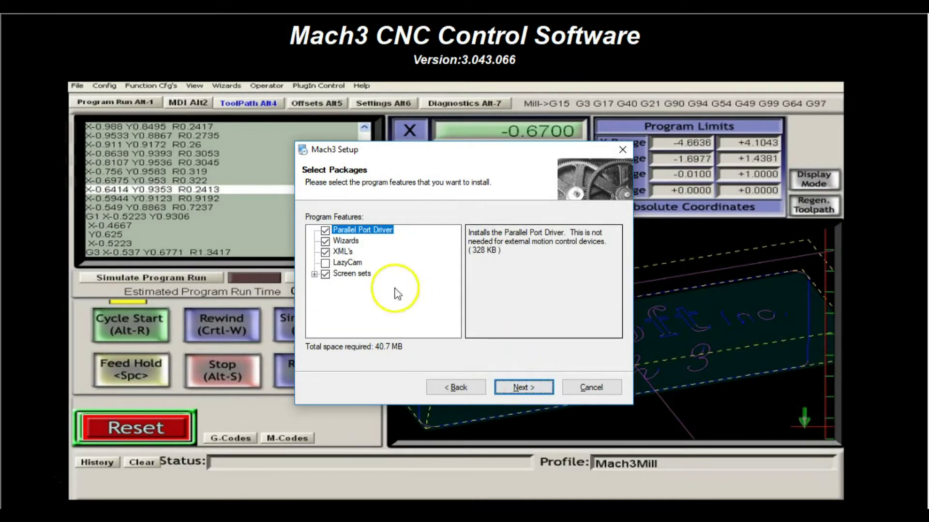
left_click(325, 241)
left_click(325, 231)
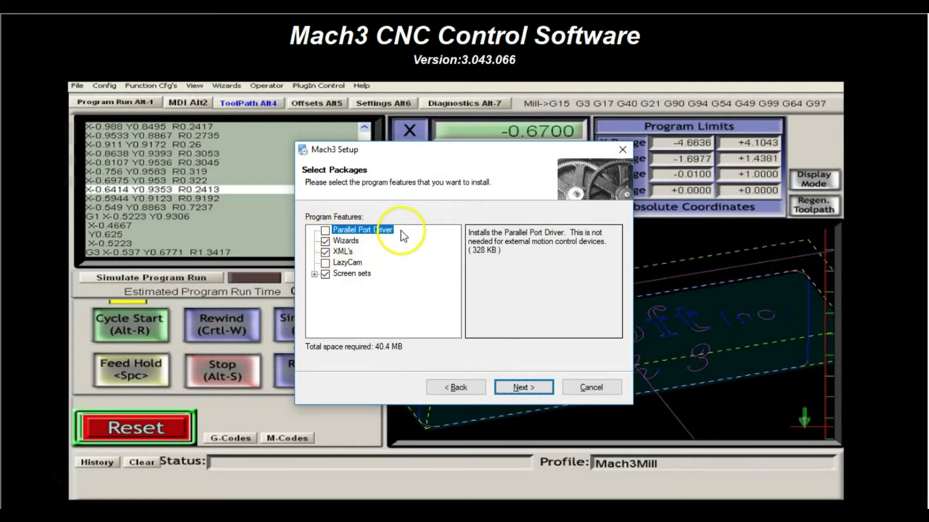
left_click(522, 389)
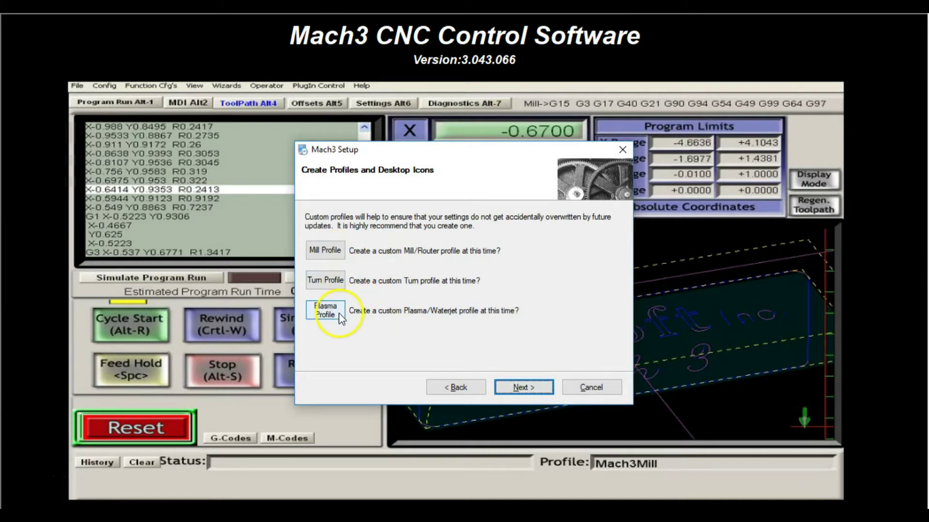
left_click(527, 388)
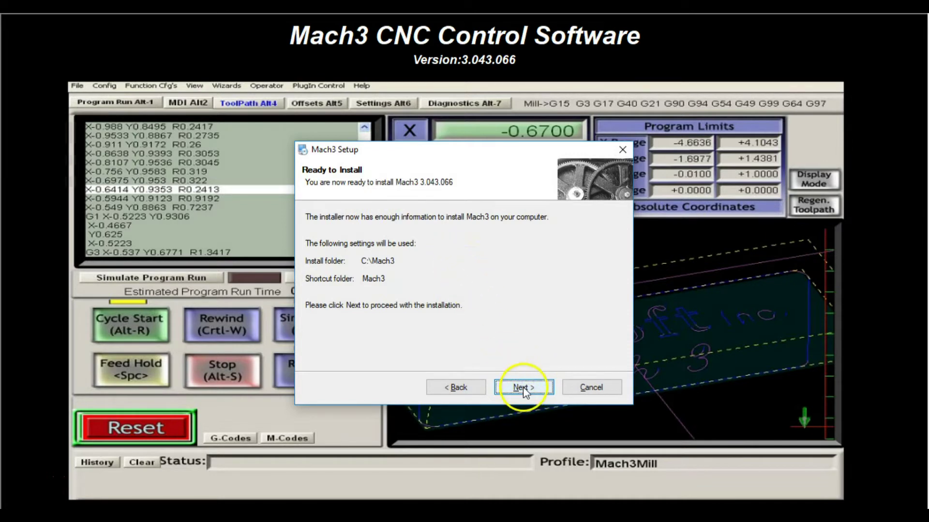
left_click(523, 387)
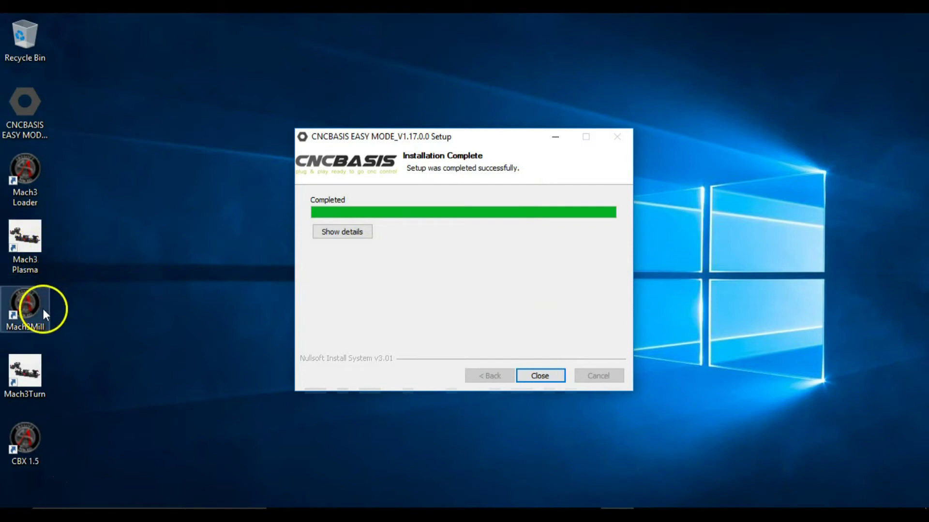
Place the CBX 1.5 shortcut beside the Mach3 shortcuts, close the installer, and launch CBX 1.5.
left_click_drag(34, 447, 133, 364)
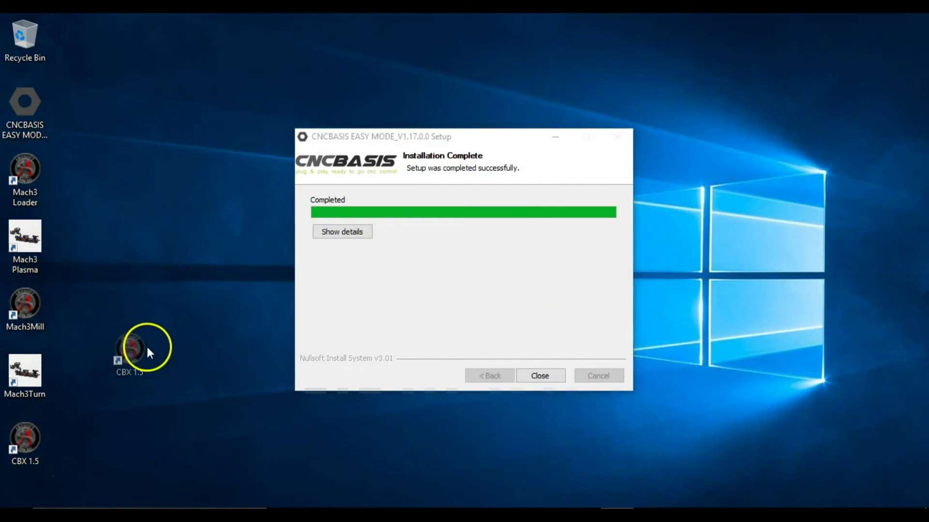
left_click_drag(195, 268, 195, 270)
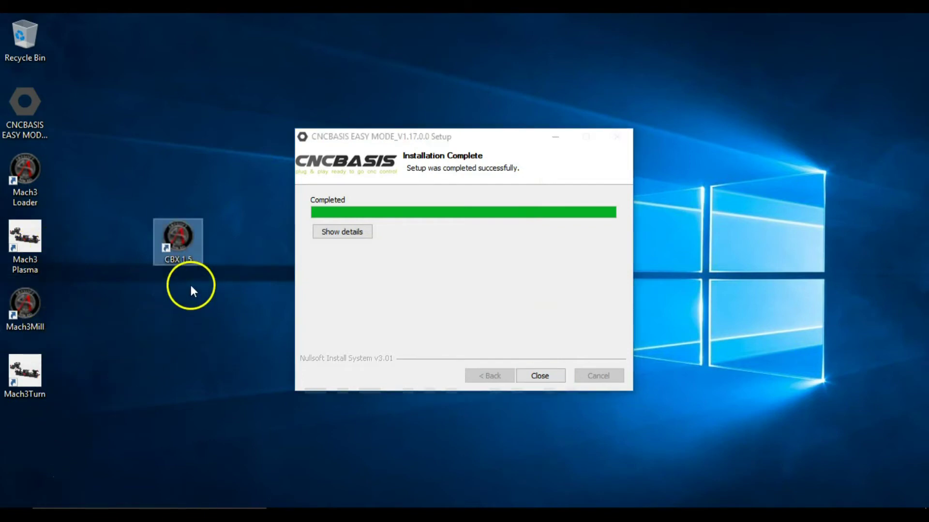
left_click(540, 376)
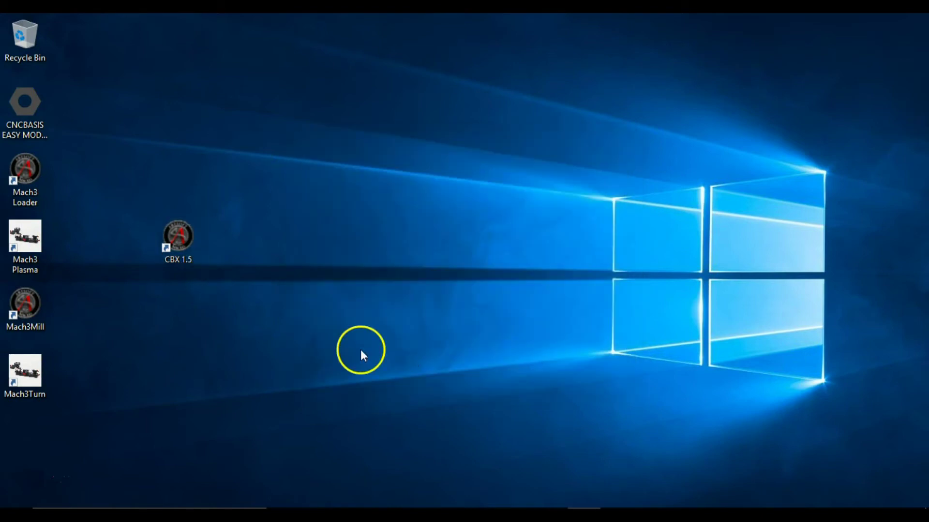
double_click(175, 249)
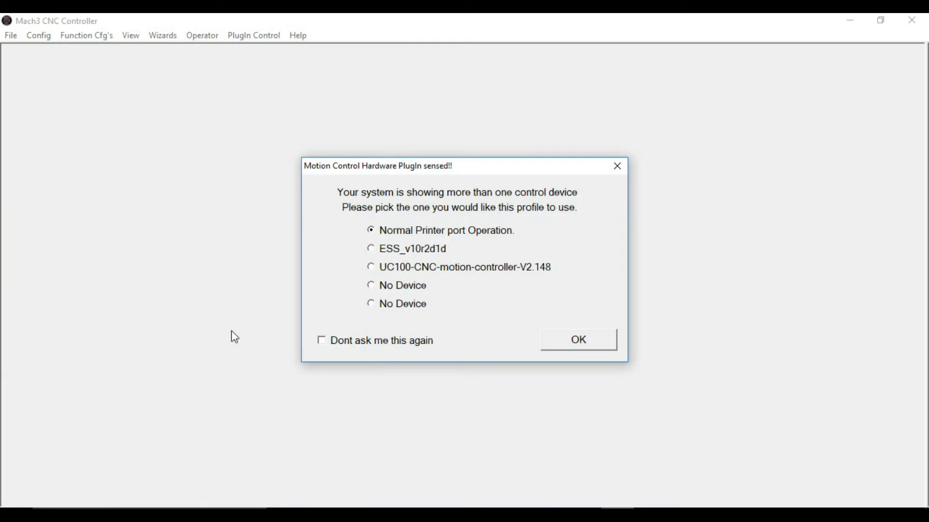
Choose Normal Printer port Operation as the CBX 1.5 profile's motion control device.
left_click(389, 249)
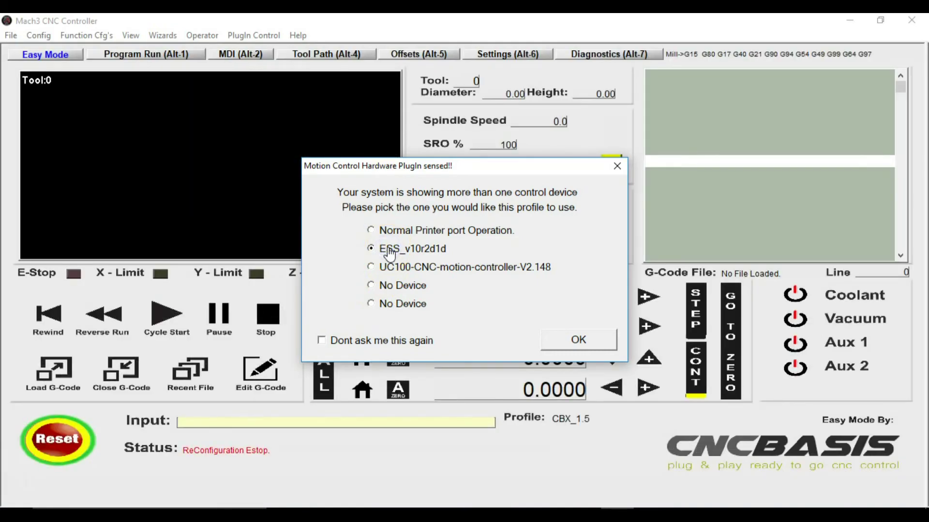
left_click(391, 267)
left_click(371, 231)
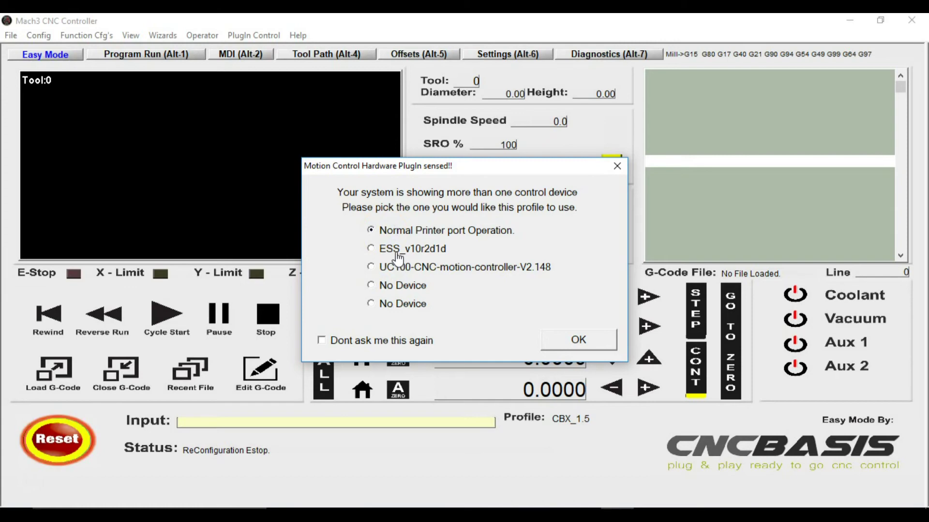
left_click(578, 340)
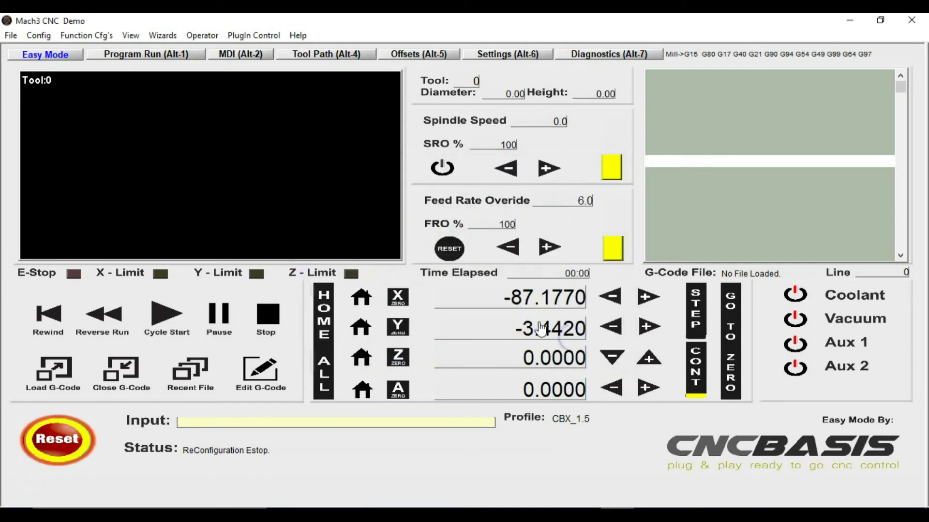
Toggle Reset on the Easy Mode screen, then exit Mach3 and confirm ending the session.
left_click(64, 440)
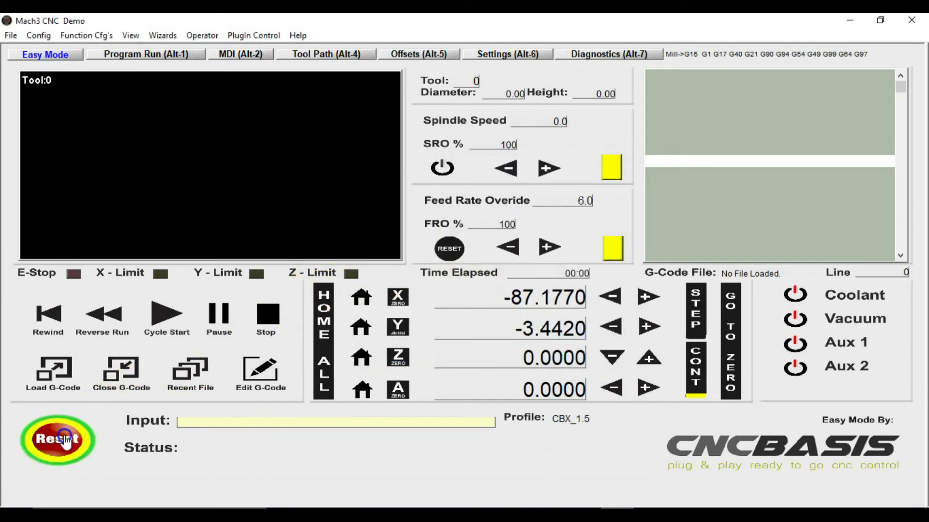
left_click(65, 440)
left_click(442, 168)
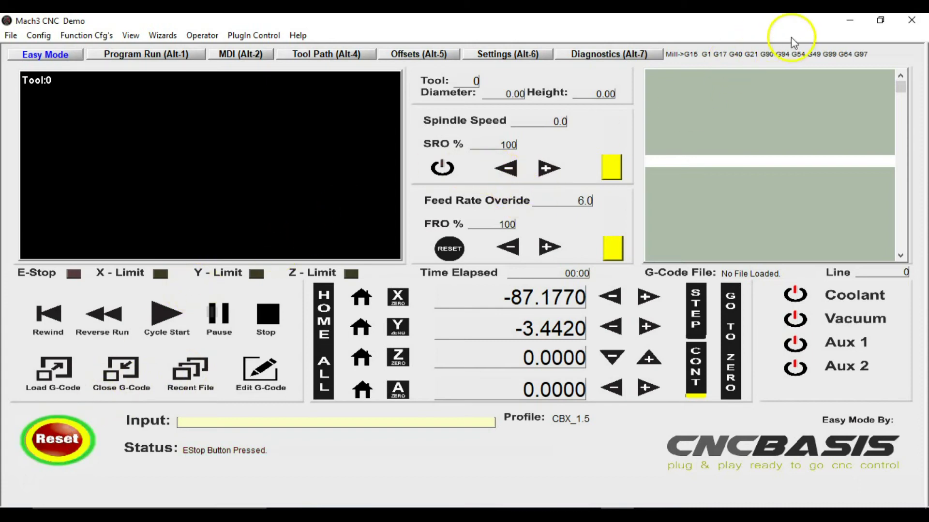
left_click(911, 21)
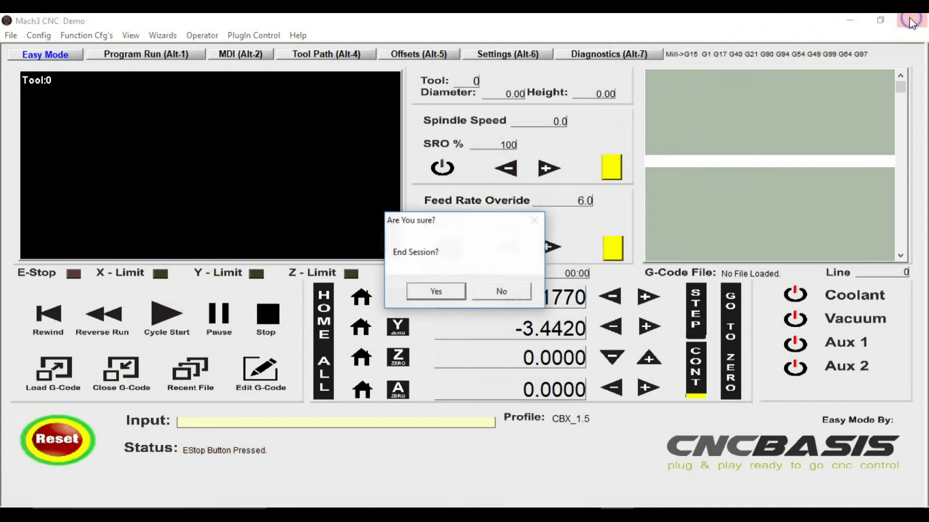
left_click(436, 293)
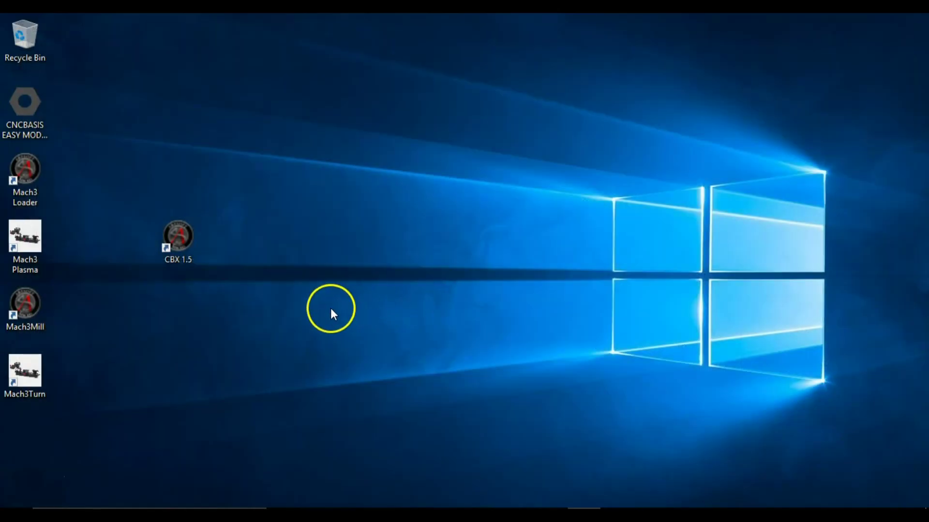